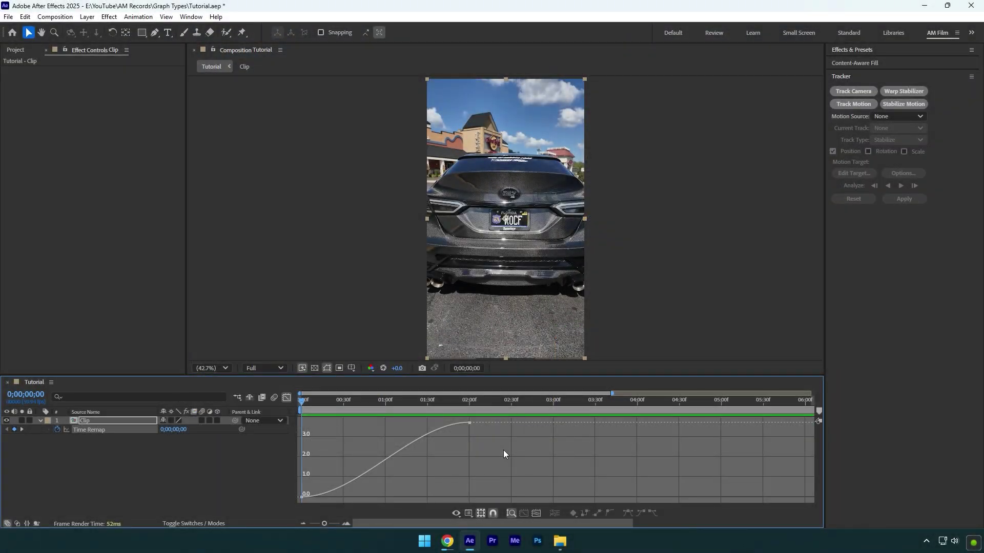
Bring up the Graph Editor display options, with Edit Value Graph as the active graph type.
{"action": "right_click", "coordinate": [503, 453]}
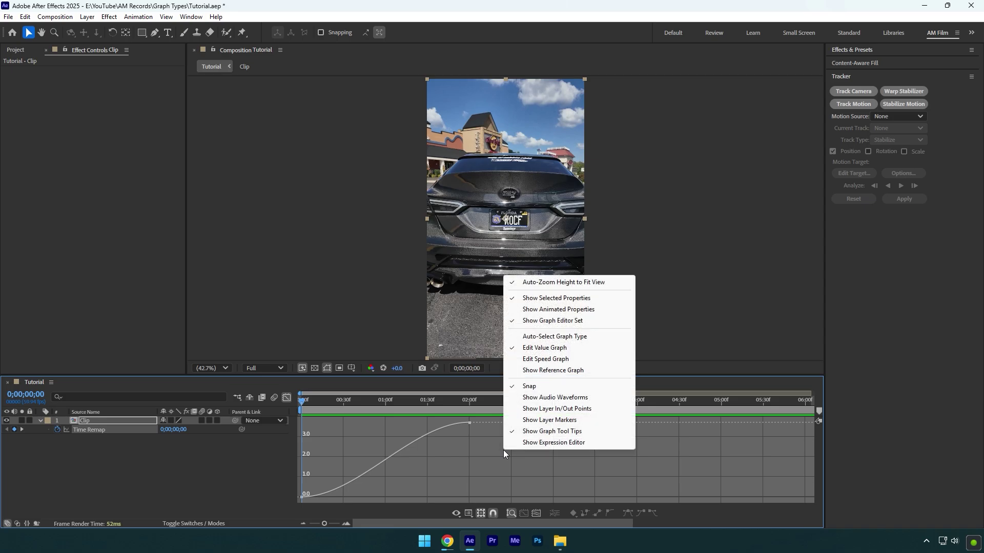
Select the first Time Remap keyframe, steepen its outgoing curve, and preview the ramp.
{"action": "left_click", "coordinate": [560, 349]}
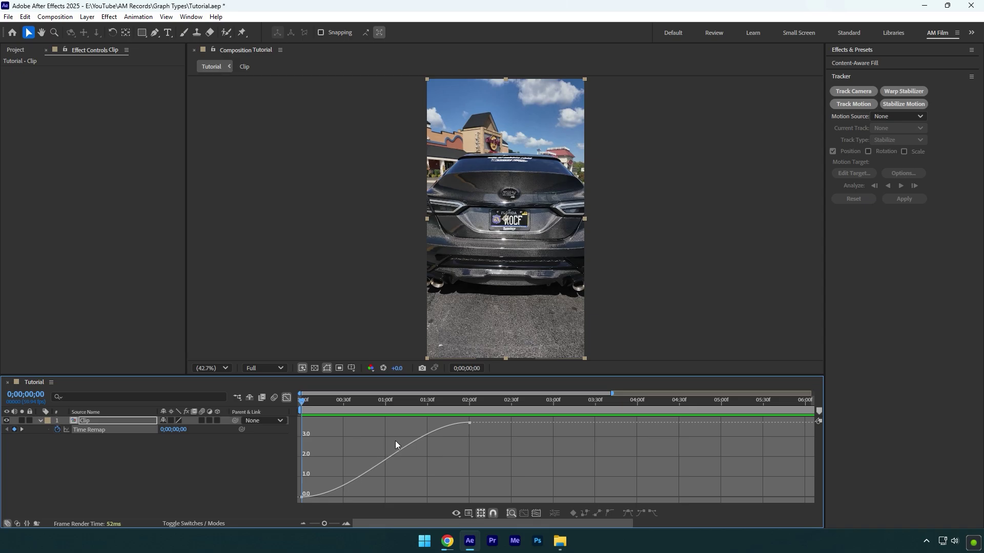
{"action": "left_click_drag", "start_coordinate": [317, 481], "coordinate": [297, 503]}
{"action": "left_click_drag", "start_coordinate": [358, 497], "coordinate": [302, 436]}
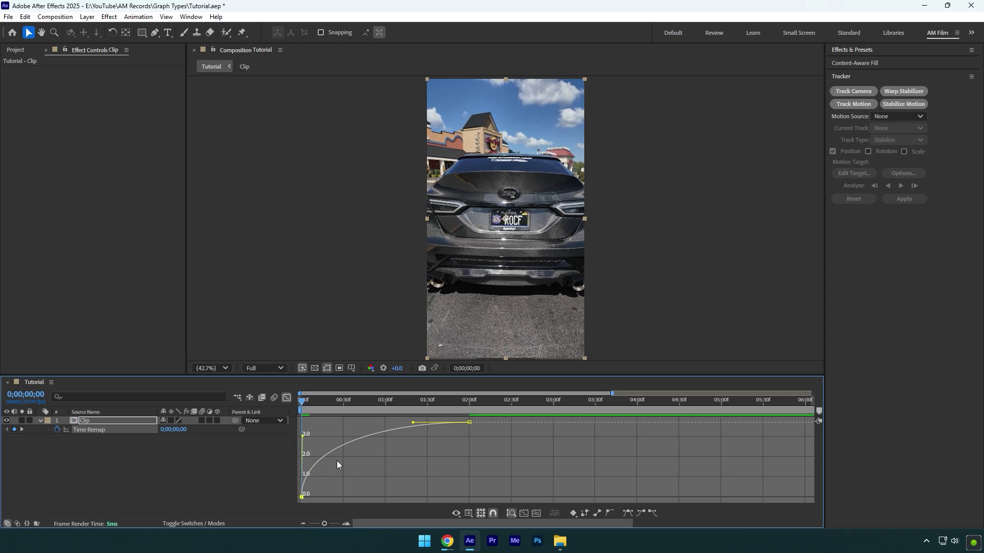
{"action": "key", "text": "space"}
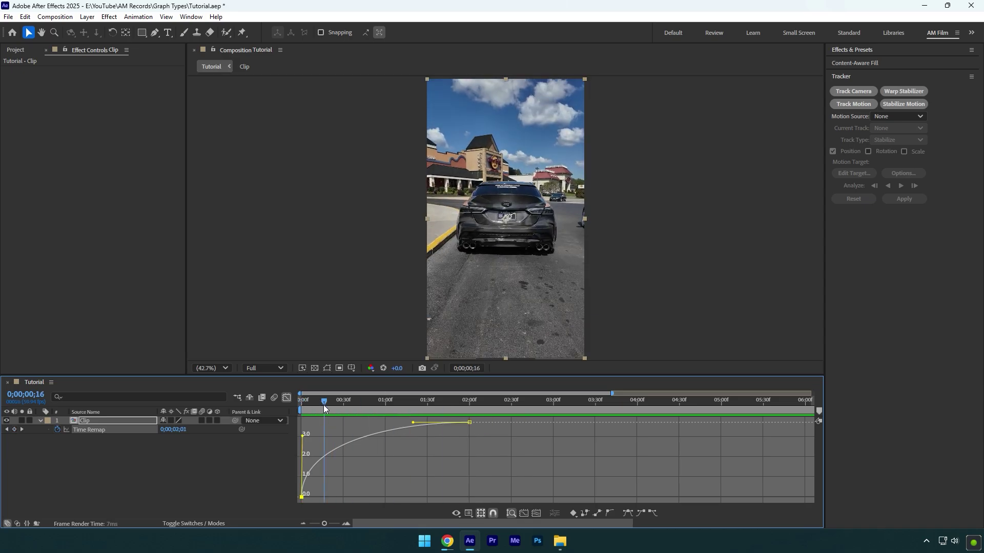
{"action": "key", "text": "space"}
Ease the first keyframe flat and make the curve rise steeply into the second keyframe.
{"action": "left_click_drag", "start_coordinate": [302, 434], "coordinate": [361, 494]}
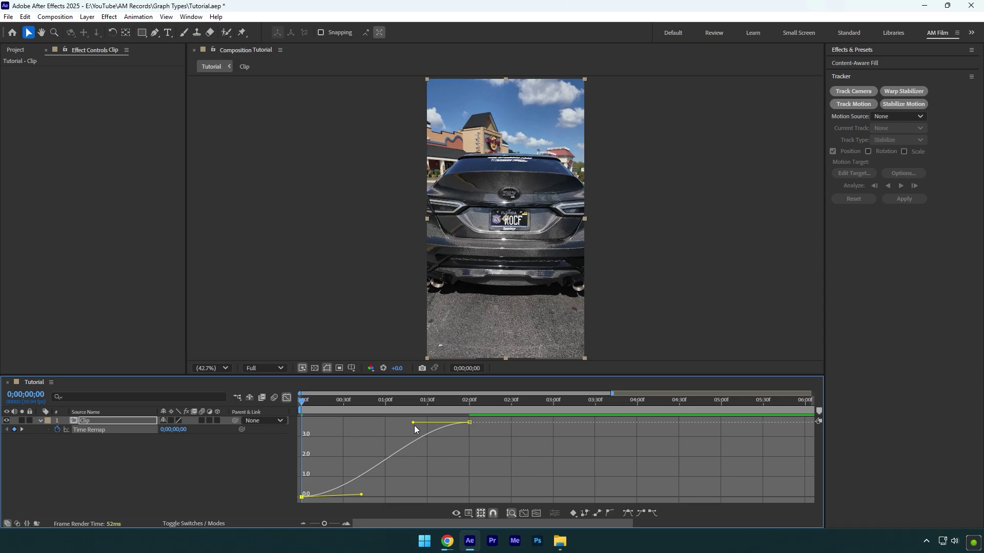
{"action": "left_click_drag", "start_coordinate": [413, 423], "coordinate": [491, 496]}
{"action": "key", "text": "space"}
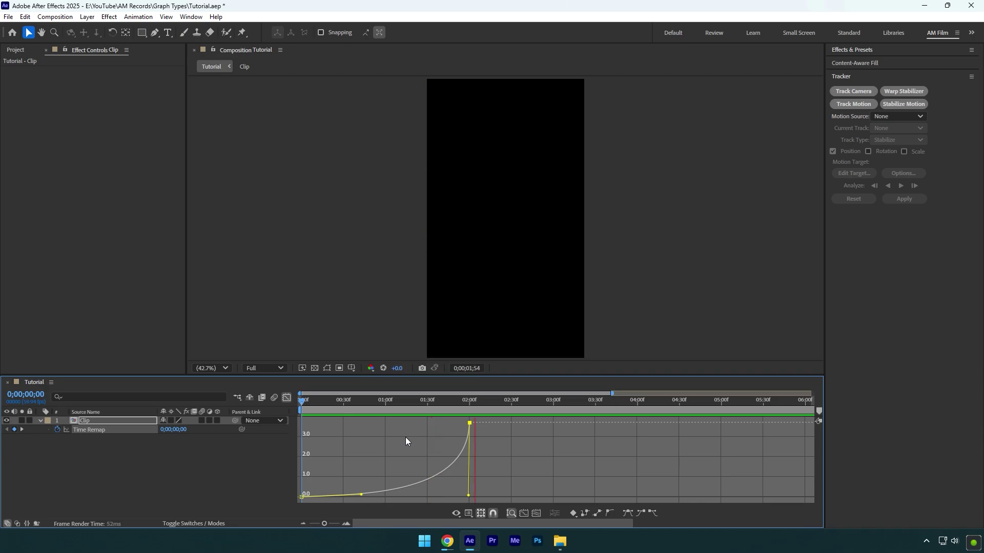
Stop playback, rewind to the start, and switch the Graph Editor to Edit Speed Graph.
{"action": "left_click", "coordinate": [351, 409]}
{"action": "left_click_drag", "start_coordinate": [352, 409], "coordinate": [290, 408]}
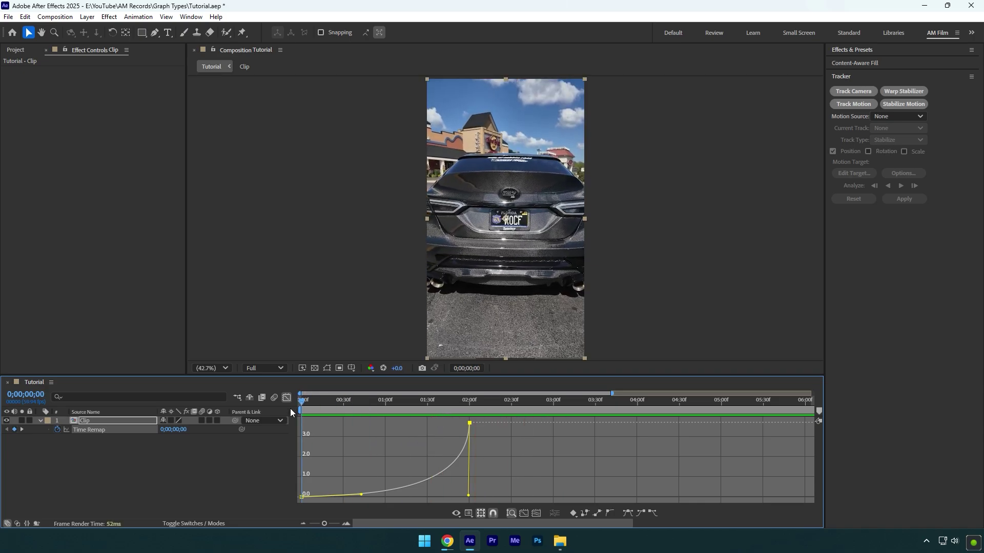
{"action": "right_click", "coordinate": [533, 473]}
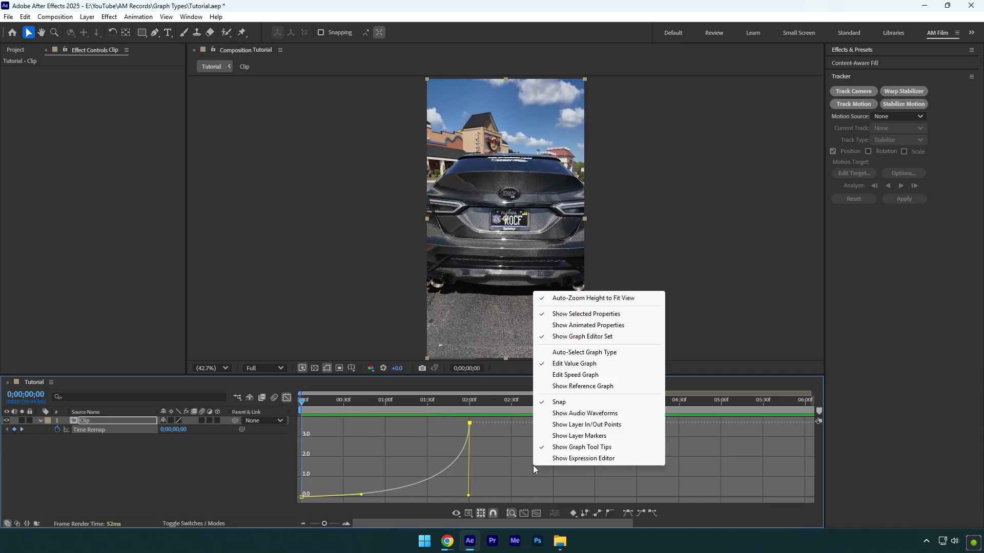
{"action": "left_click", "coordinate": [583, 376]}
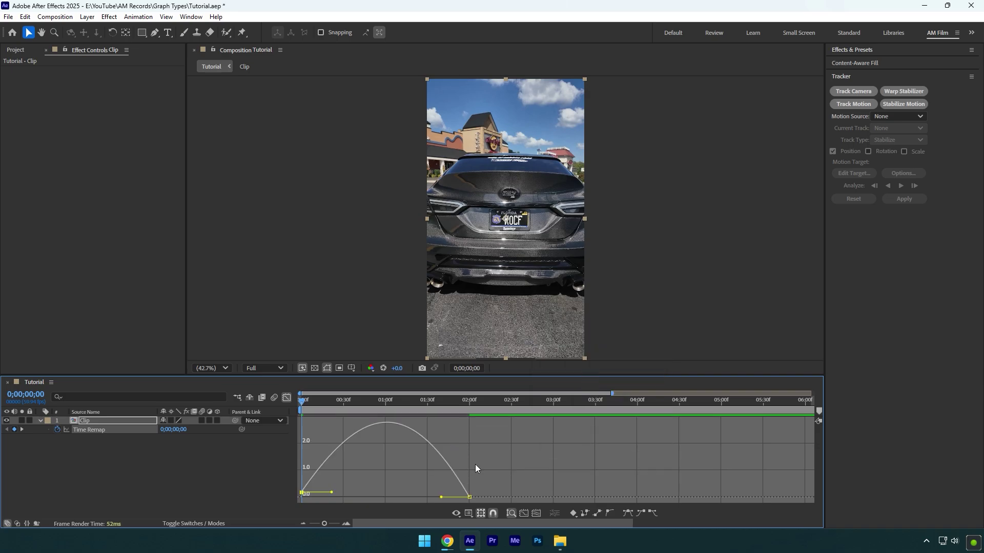
Shorten the first keyframe's influence and stretch the second's to 100%, so speed starts near 20 seconds/sec and decays toward zero.
{"action": "left_click_drag", "start_coordinate": [361, 462], "coordinate": [468, 497]}
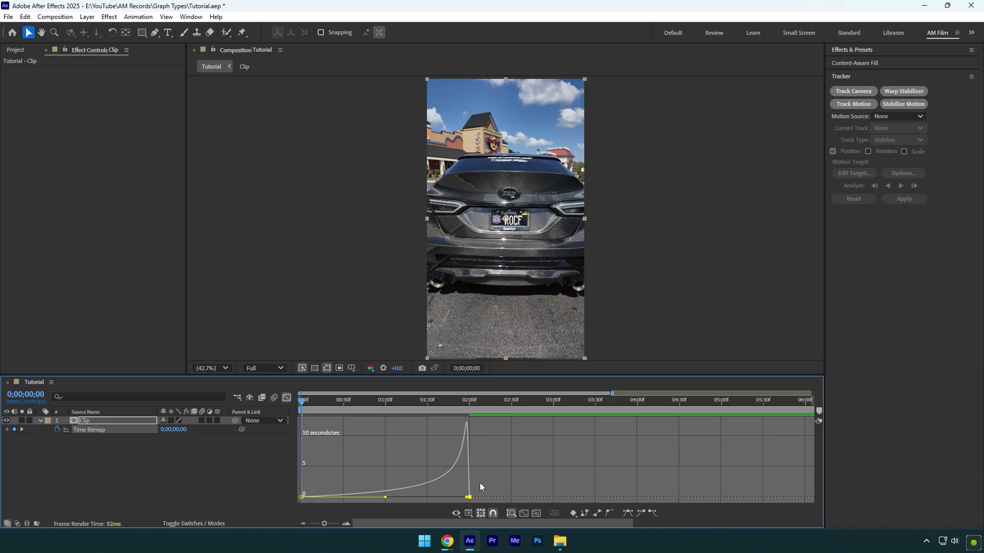
{"action": "key", "text": "space"}
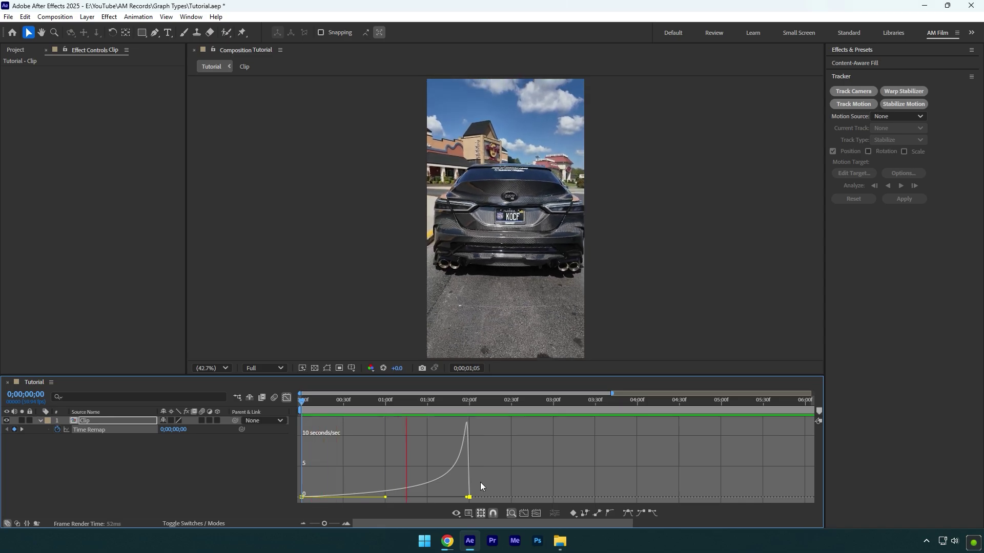
{"action": "left_click_drag", "start_coordinate": [475, 403], "coordinate": [301, 416]}
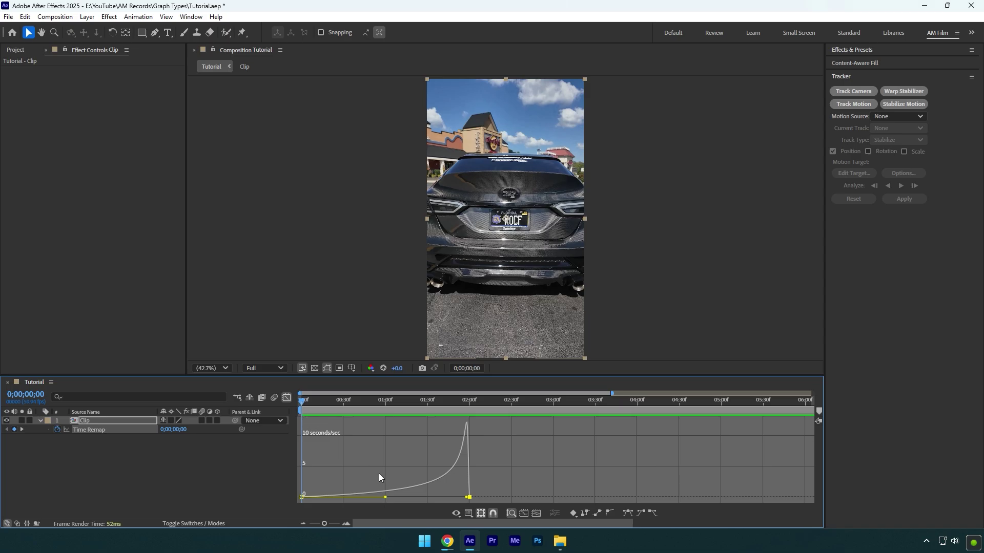
{"action": "left_click_drag", "start_coordinate": [385, 498], "coordinate": [311, 501]}
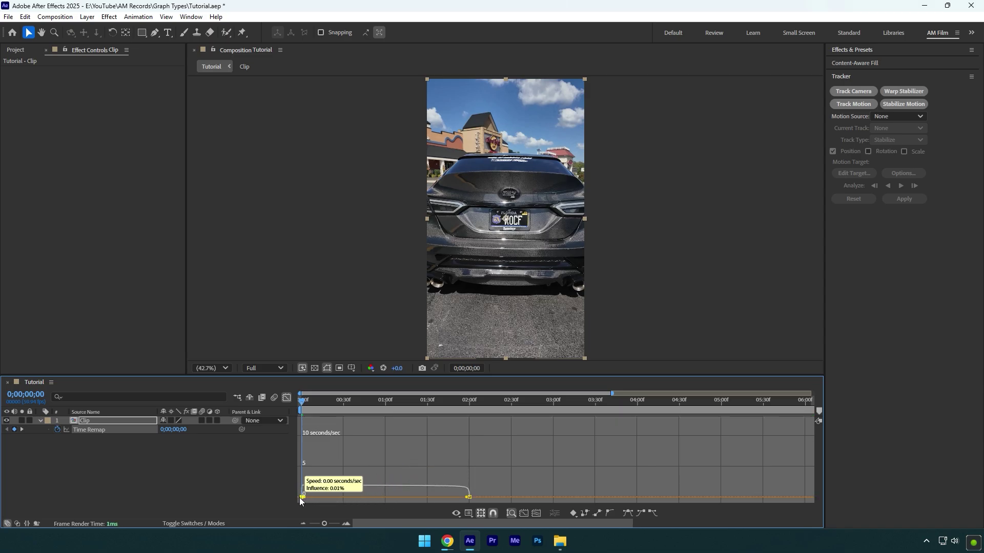
{"action": "left_click_drag", "start_coordinate": [464, 498], "coordinate": [380, 498]}
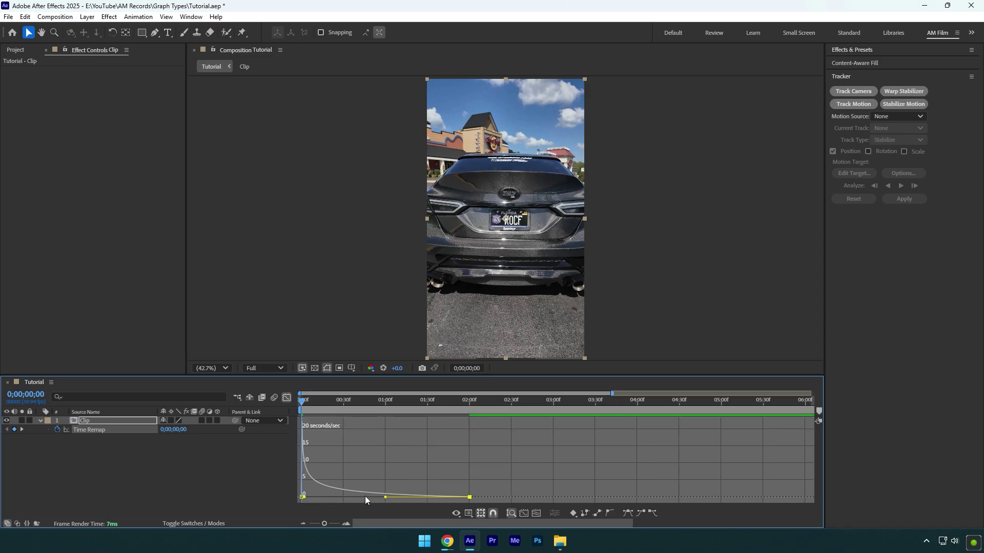
{"action": "key", "text": "space"}
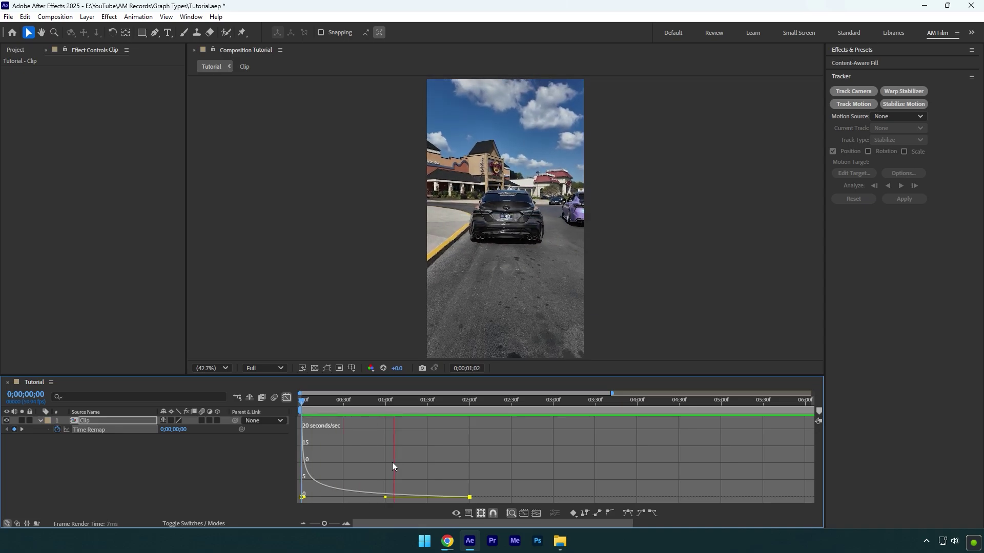
{"action": "key", "text": "space"}
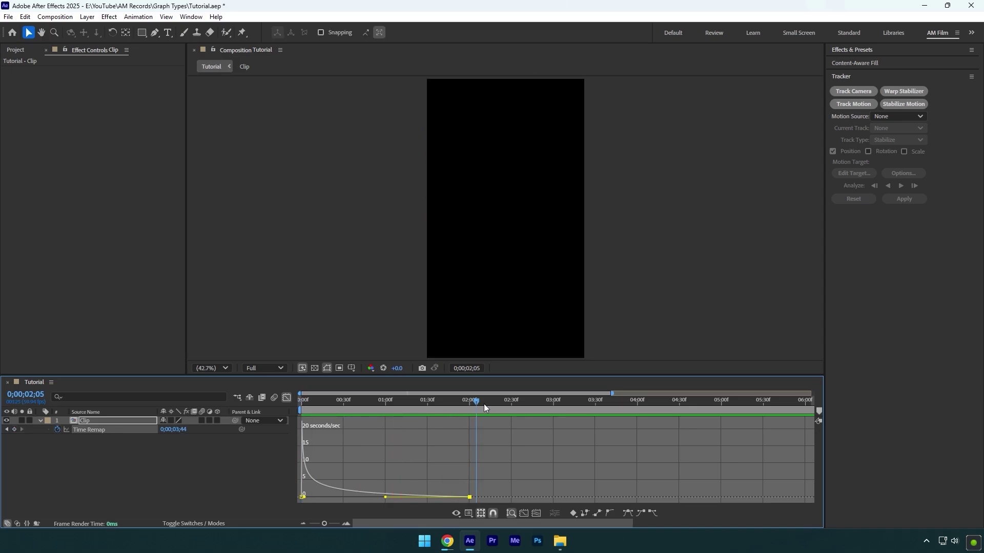
{"action": "left_click_drag", "start_coordinate": [483, 403], "coordinate": [356, 416]}
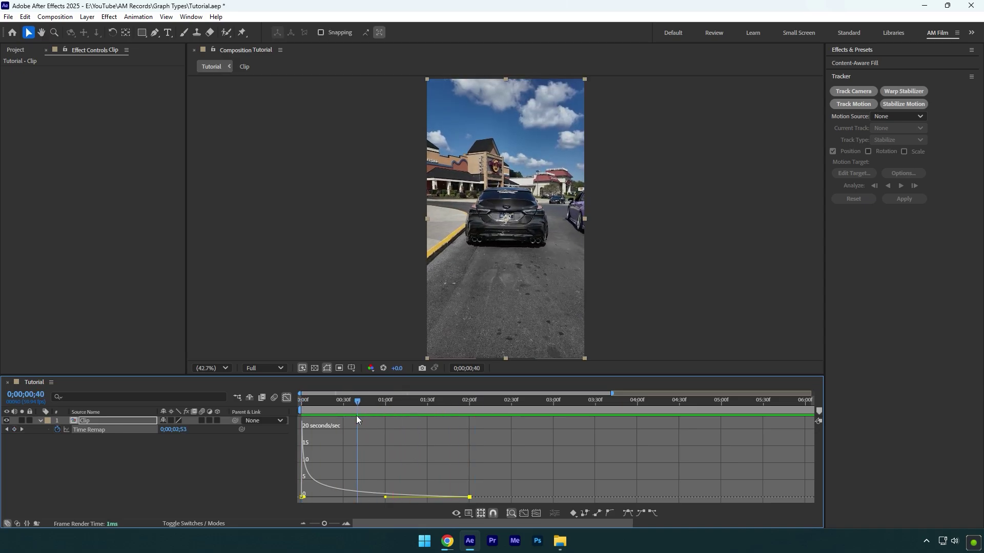
In Edit Value Graph, make the second keyframe's handle vertical and steepen the first, then preview from frame one.
{"action": "right_click", "coordinate": [426, 454]}
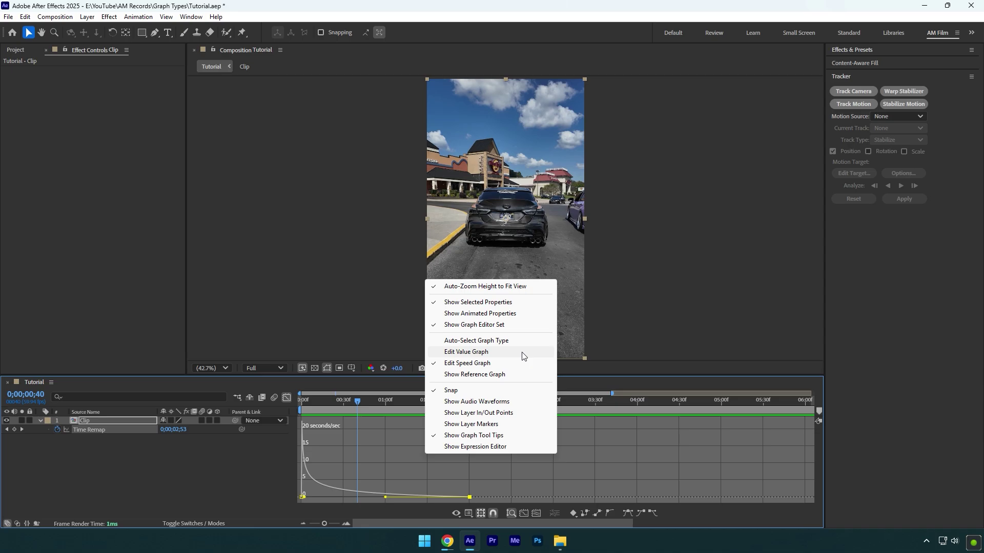
{"action": "left_click", "coordinate": [502, 352]}
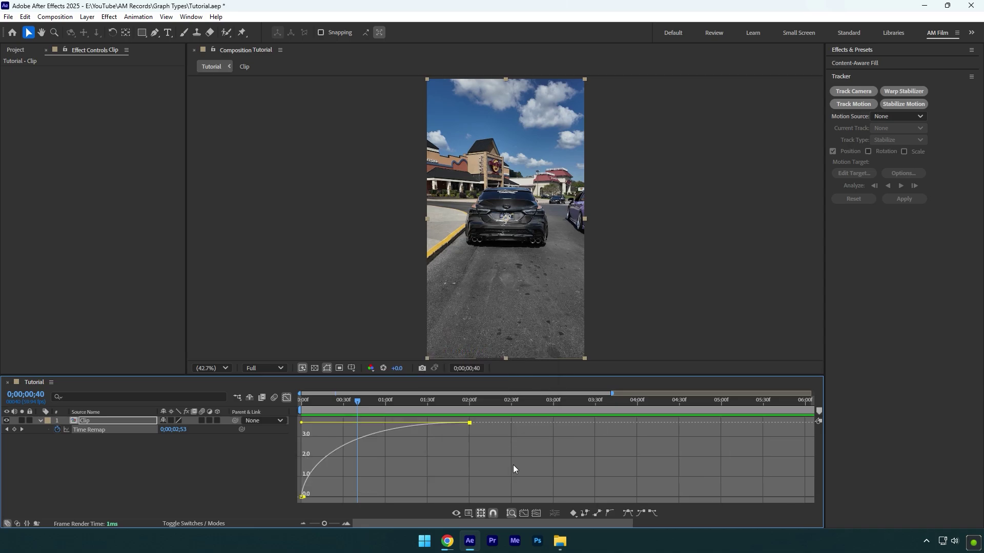
{"action": "left_click_drag", "start_coordinate": [304, 425], "coordinate": [503, 491]}
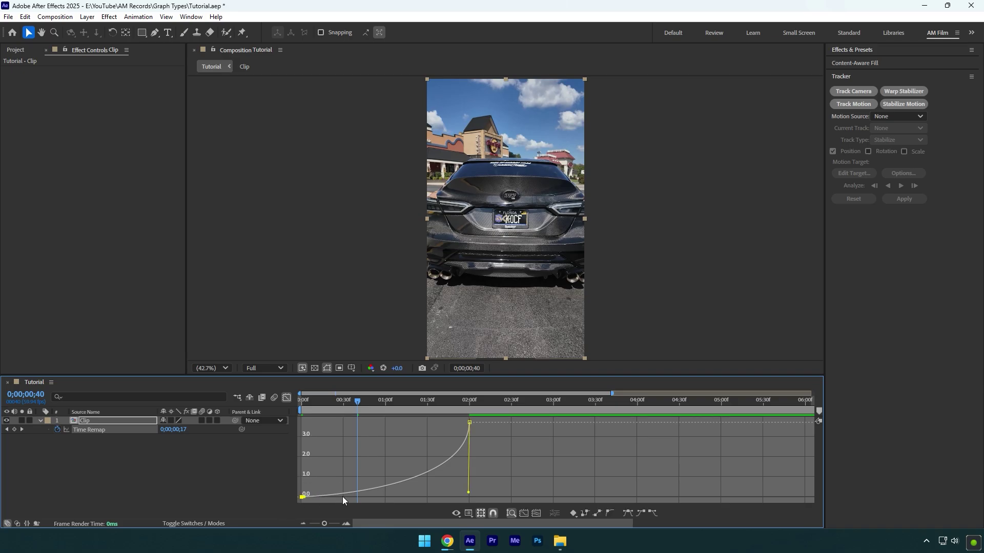
{"action": "left_click_drag", "start_coordinate": [303, 495], "coordinate": [290, 429]}
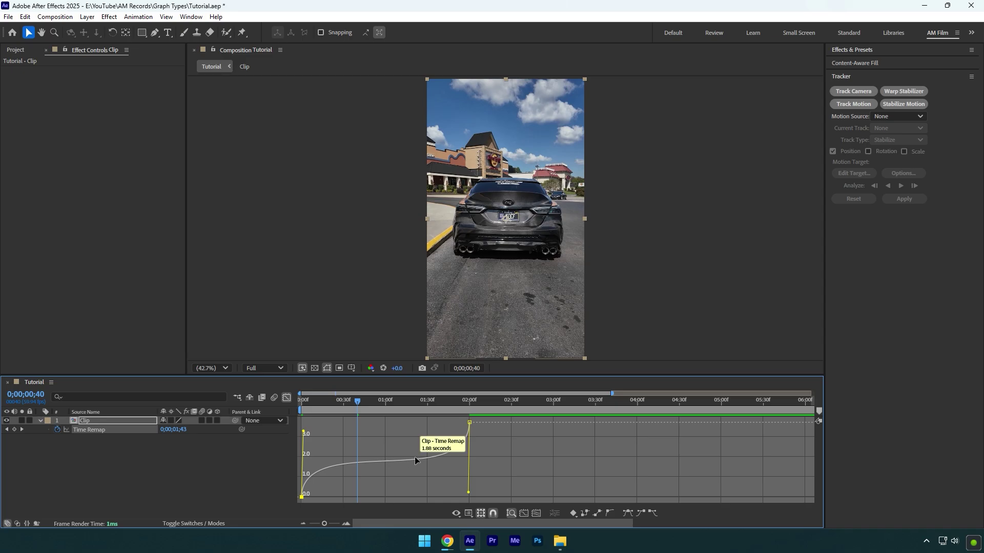
{"action": "key", "text": "Home"}
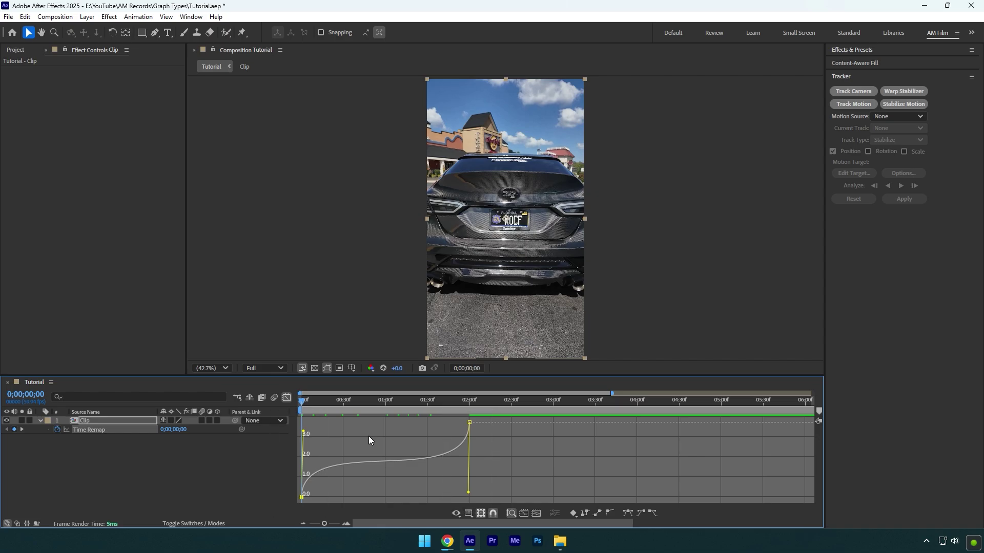
{"action": "key", "text": "space"}
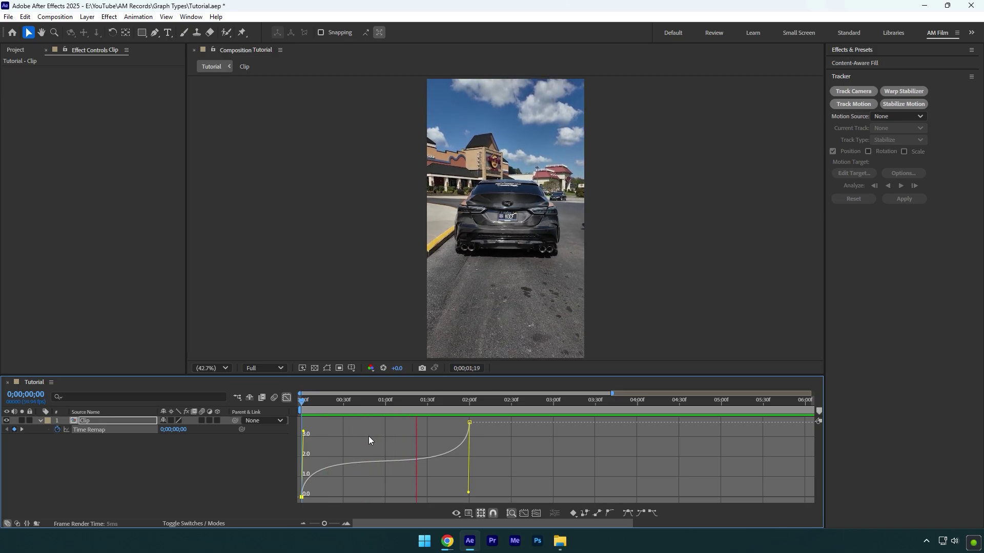
{"action": "key", "text": "space"}
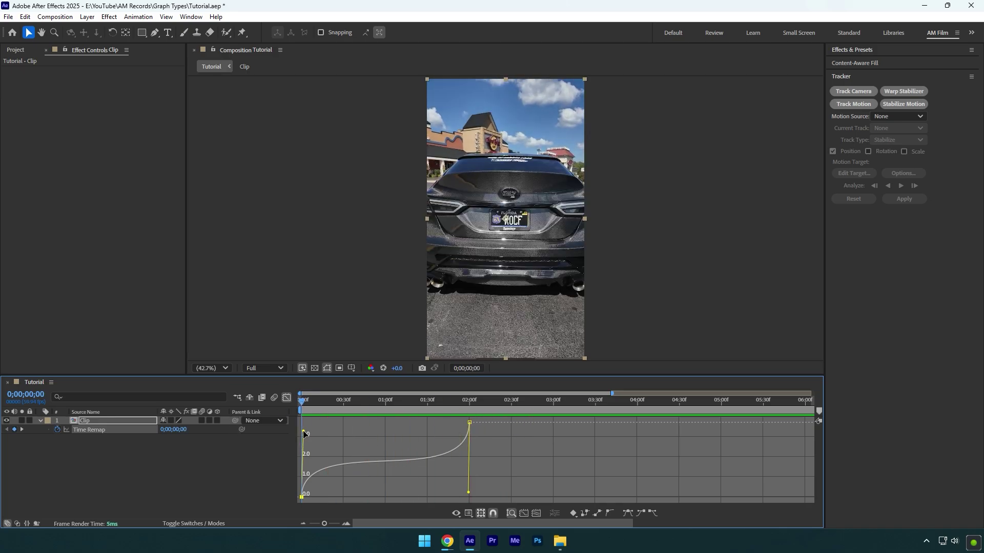
Lengthen the first keyframe's handle up-right and the second's leftward into a gentle S-curve, then preview.
{"action": "left_click_drag", "start_coordinate": [304, 434], "coordinate": [346, 440]}
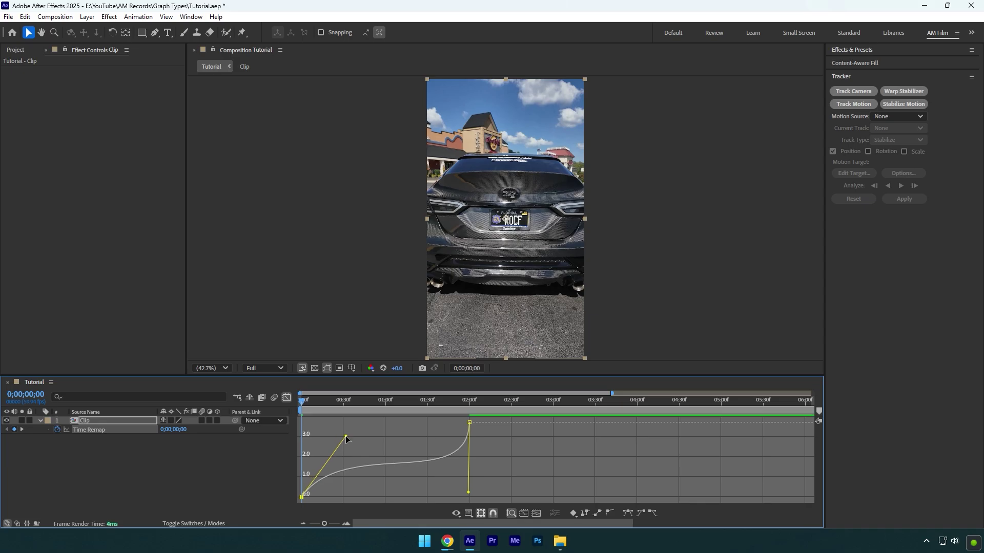
{"action": "left_click_drag", "start_coordinate": [468, 492], "coordinate": [420, 490]}
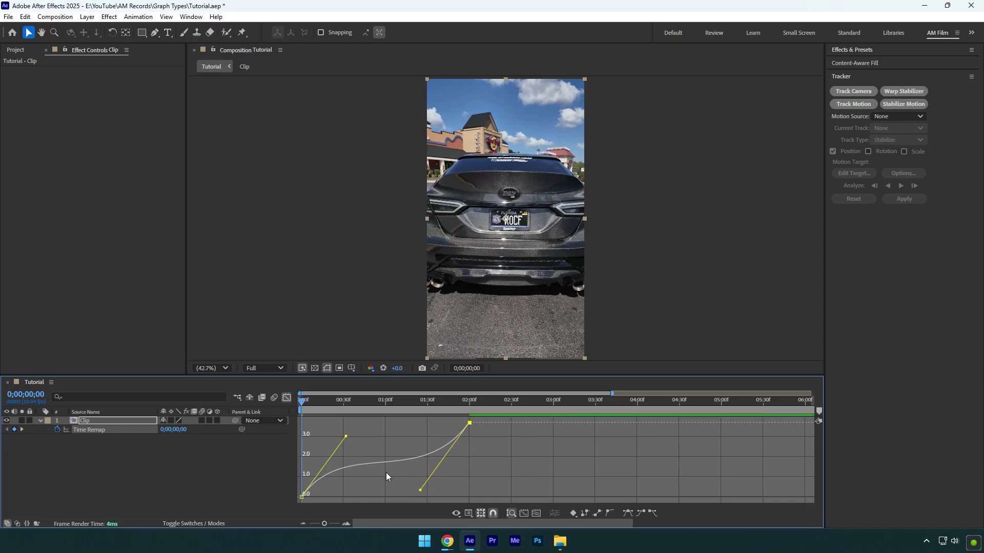
{"action": "key", "text": "space"}
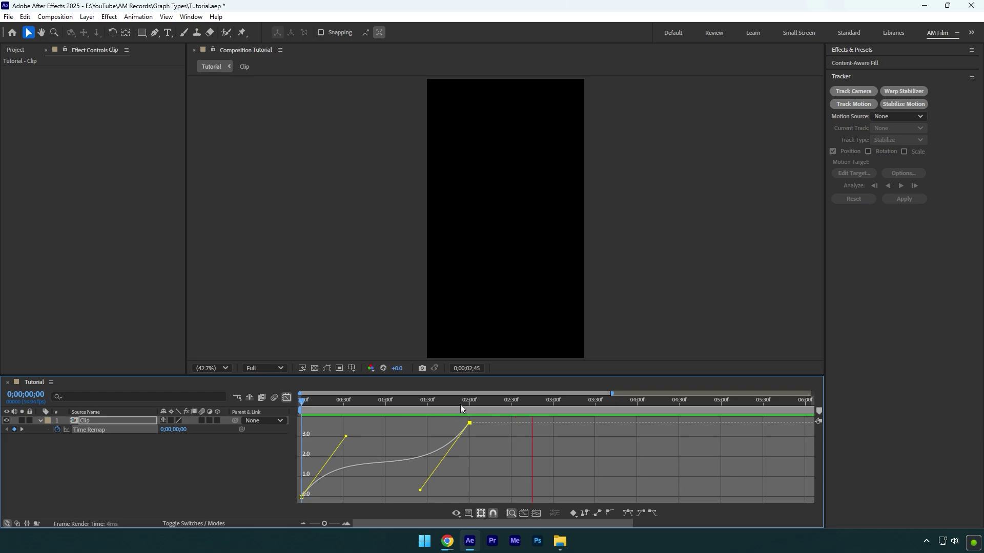
{"action": "key", "text": "space"}
{"action": "key", "text": "space"}
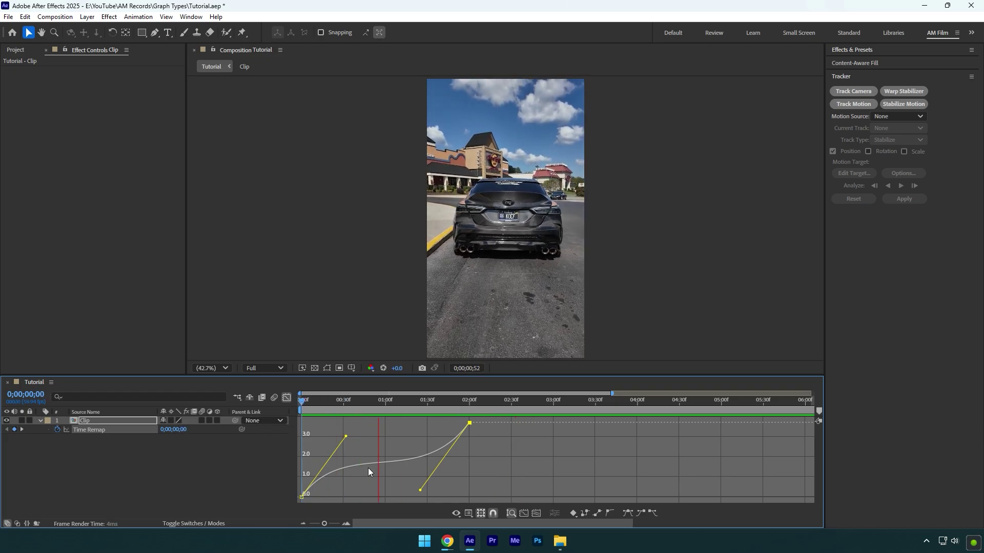
{"action": "key", "text": "space"}
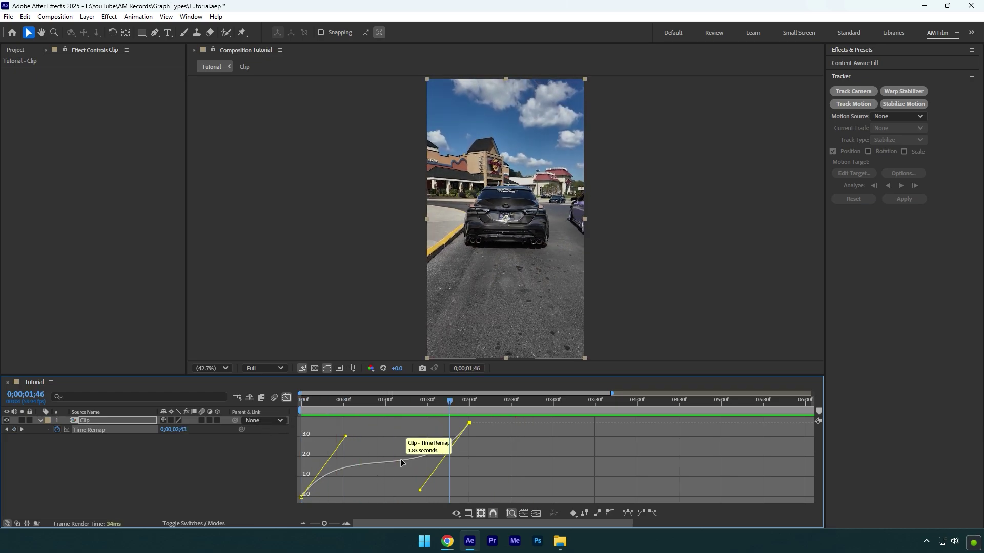